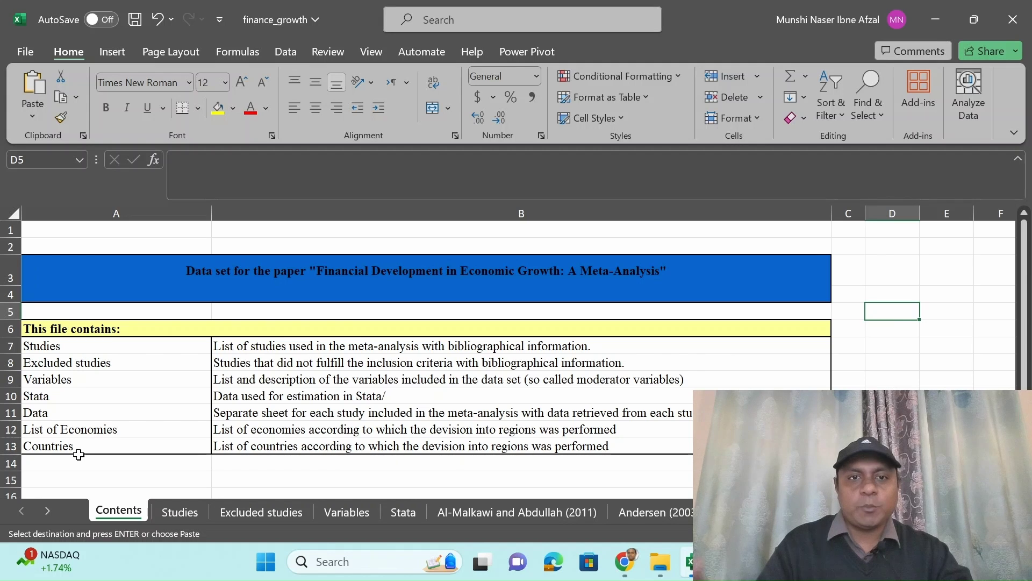
Review the included papers on the Studies sheet and the reasons for exclusion on the Excluded studies sheet
{"action": "left_click", "coordinate": [189, 513]}
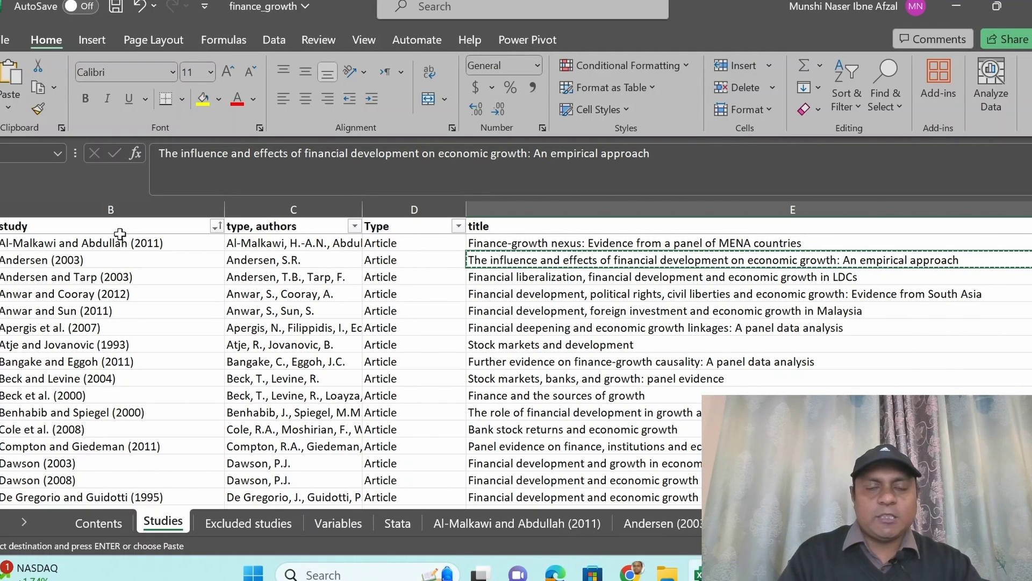
{"action": "scroll", "coordinate": [67, 303], "scroll_direction": "down", "scroll_amount": 1}
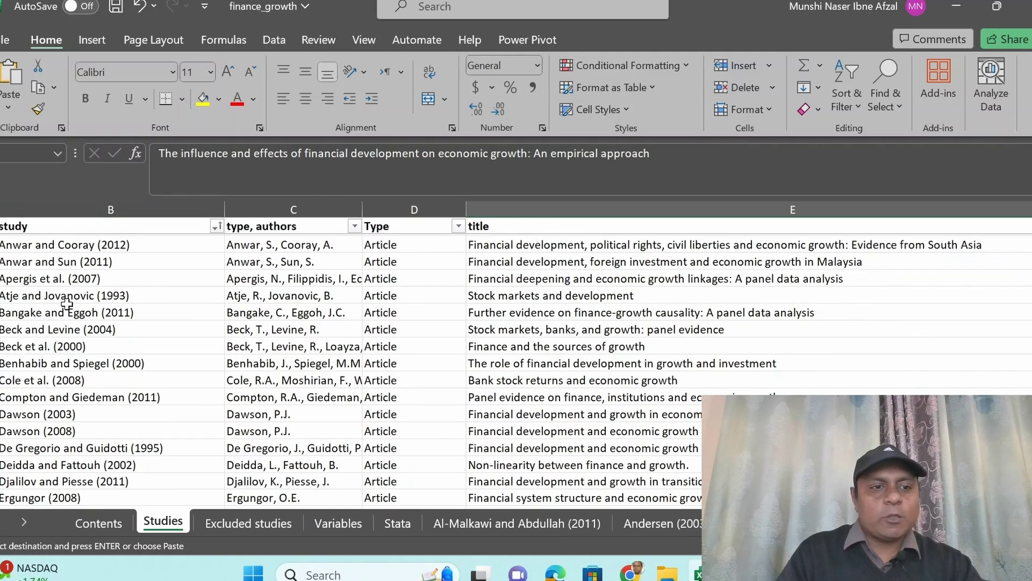
{"action": "scroll", "coordinate": [67, 303], "scroll_direction": "up", "scroll_amount": 1}
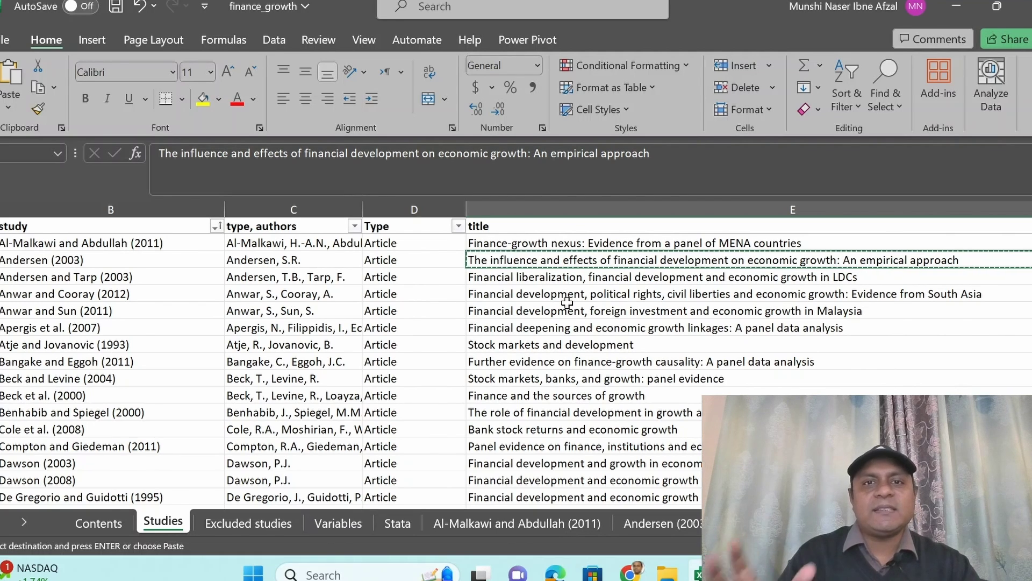
{"action": "left_click", "coordinate": [254, 524]}
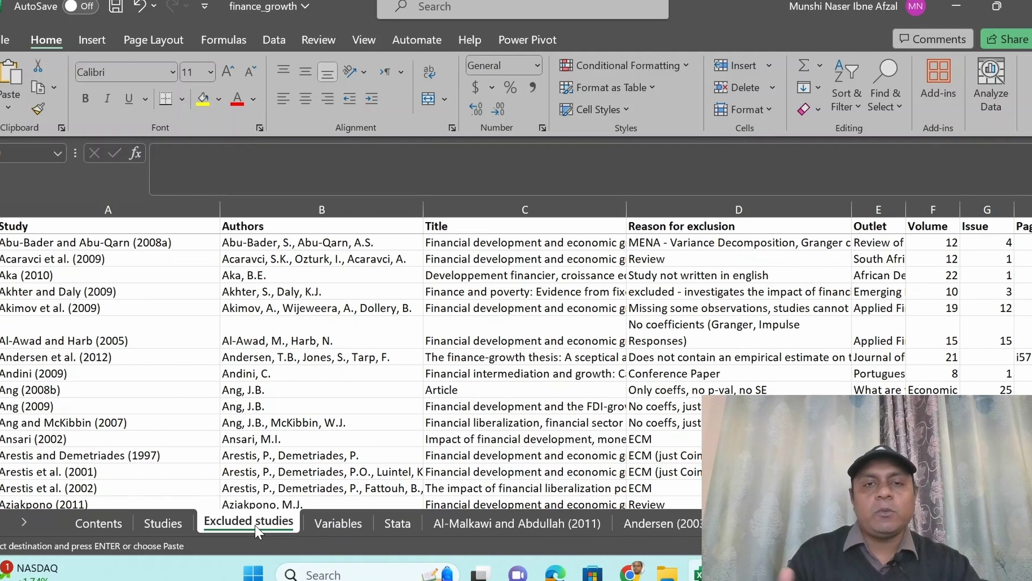
Examine the Variables sheet, reading the moderator variable descriptions and dummy flags from the study ID through the regional and control variables
{"action": "left_click", "coordinate": [341, 524]}
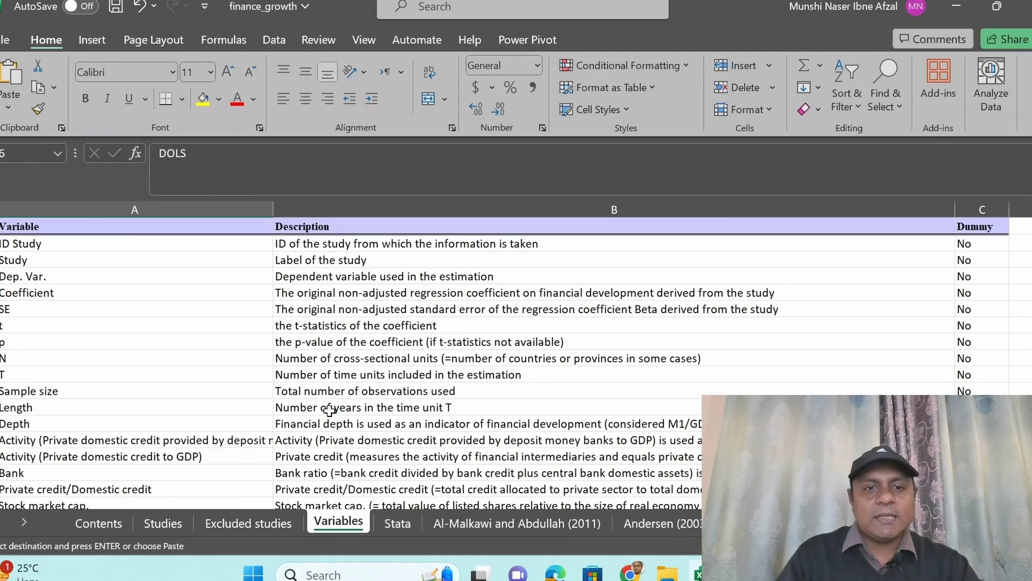
{"action": "scroll", "coordinate": [457, 364], "scroll_direction": "down", "scroll_amount": 1}
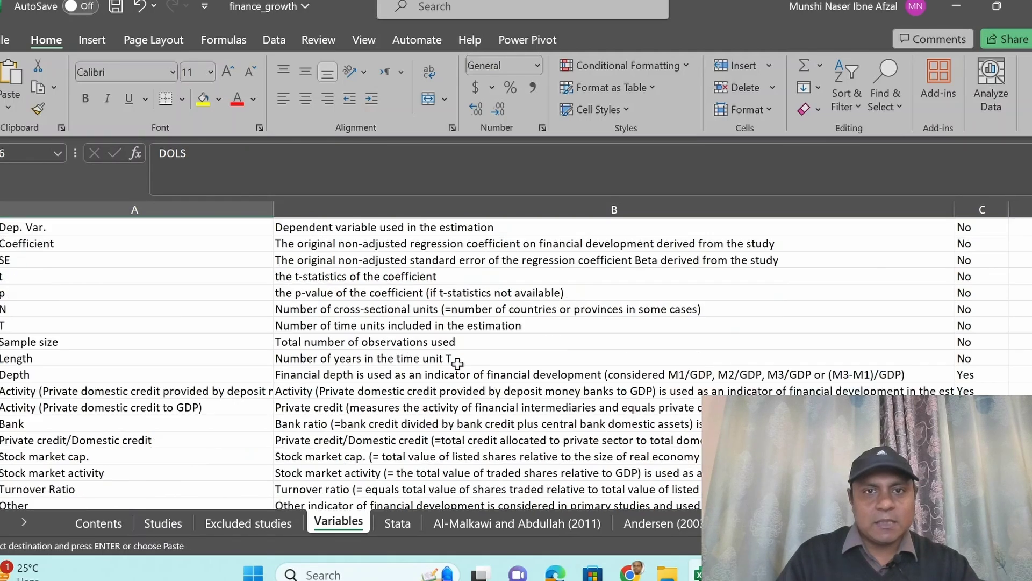
{"action": "scroll", "coordinate": [458, 364], "scroll_direction": "down", "scroll_amount": 6}
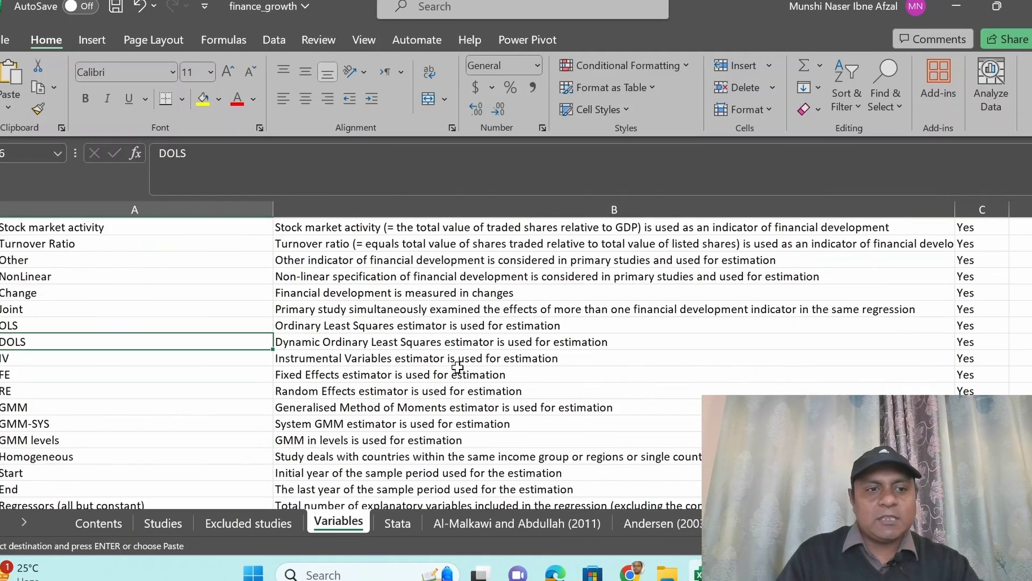
{"action": "scroll", "coordinate": [458, 371], "scroll_direction": "down", "scroll_amount": 7}
{"action": "scroll", "coordinate": [457, 371], "scroll_direction": "up", "scroll_amount": 1}
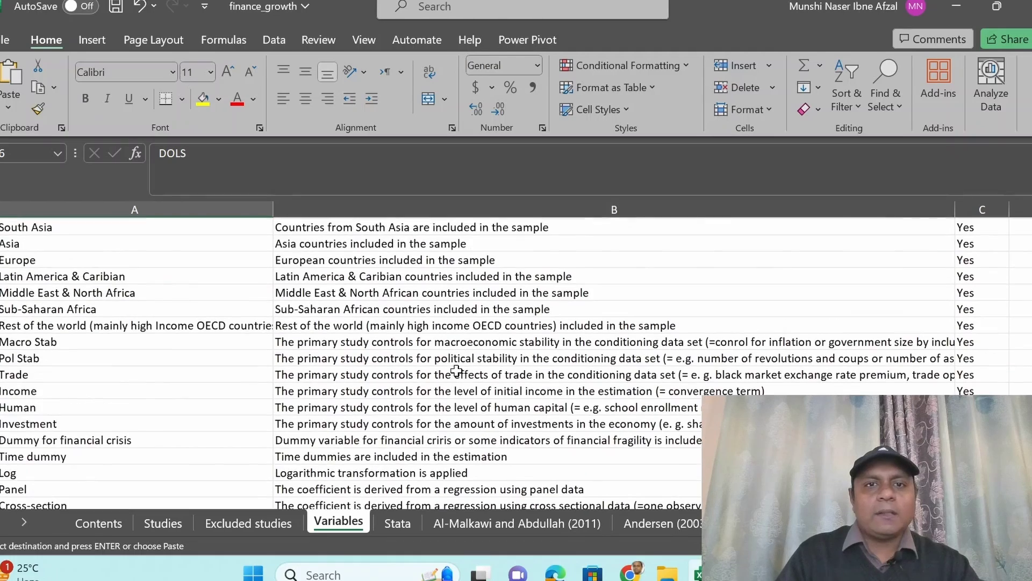
{"action": "scroll", "coordinate": [457, 371], "scroll_direction": "down", "scroll_amount": 3}
{"action": "scroll", "coordinate": [457, 371], "scroll_direction": "up", "scroll_amount": 8}
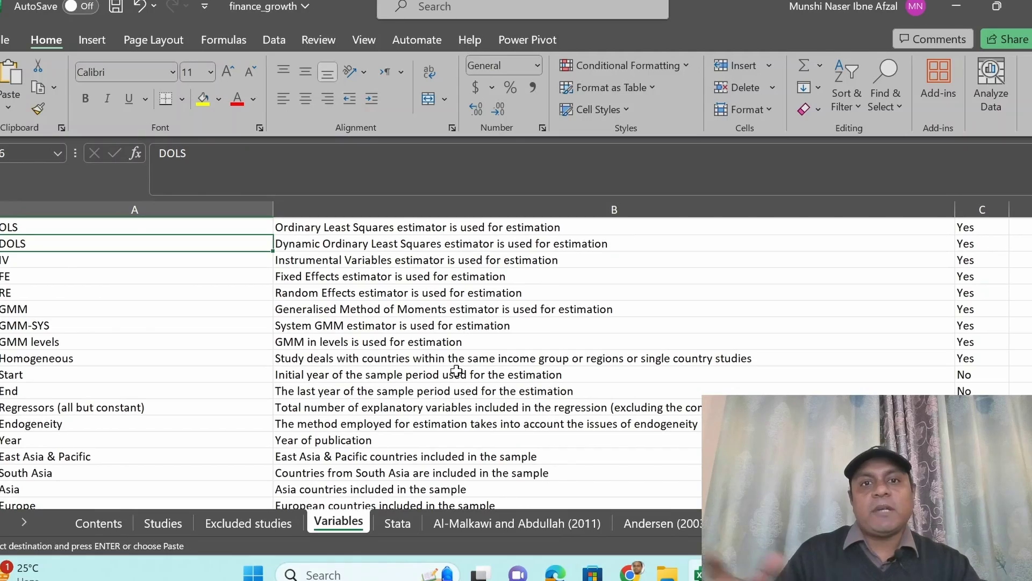
{"action": "scroll", "coordinate": [456, 371], "scroll_direction": "down", "scroll_amount": 5}
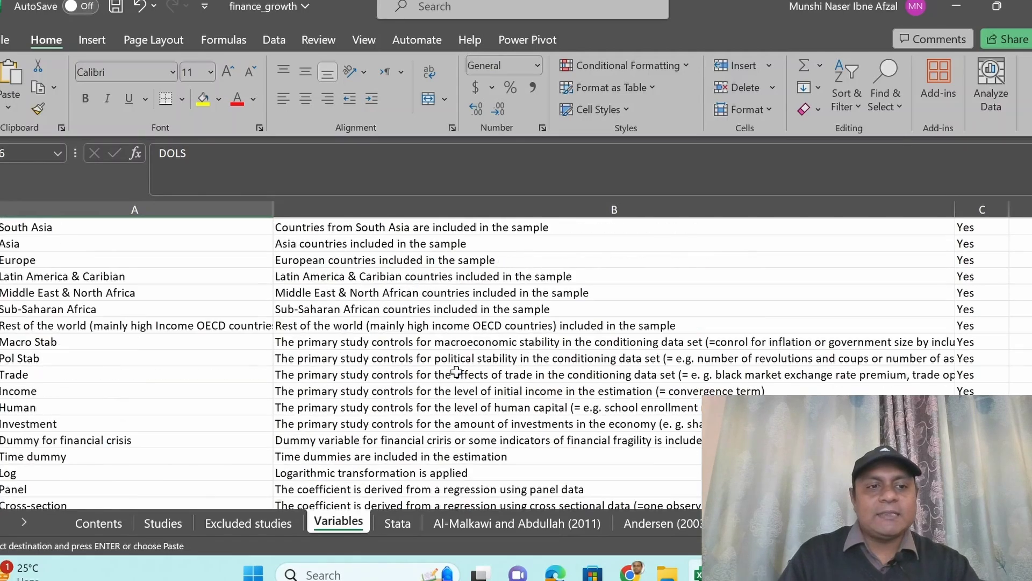
{"action": "scroll", "coordinate": [462, 366], "scroll_direction": "up", "scroll_amount": 5}
{"action": "scroll", "coordinate": [494, 342], "scroll_direction": "up", "scroll_amount": 8}
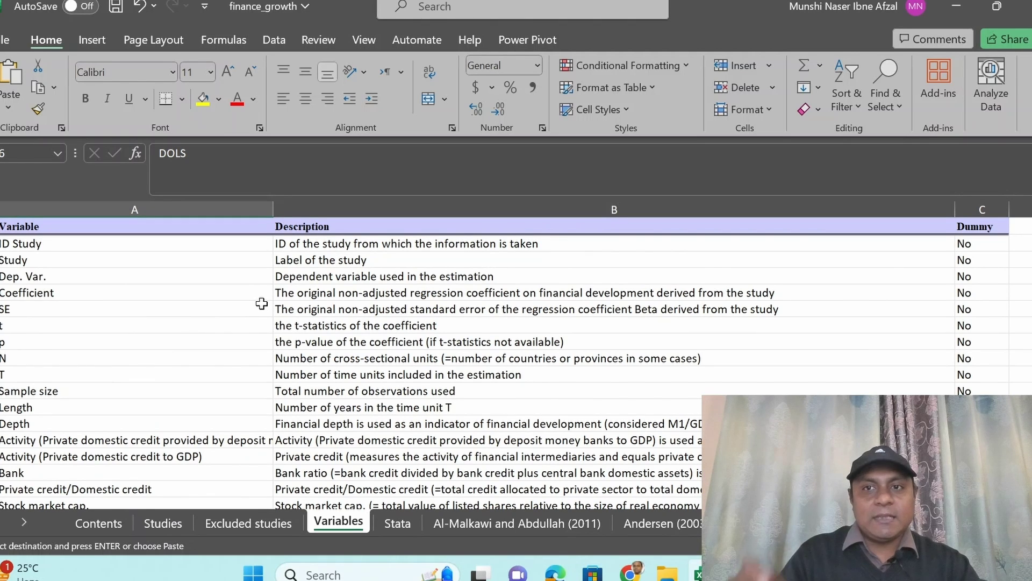
Examine the Stata sheet's estimation data, from the study identifiers and GDP dummies across to the effect size and sample size columns
{"action": "left_click", "coordinate": [404, 525]}
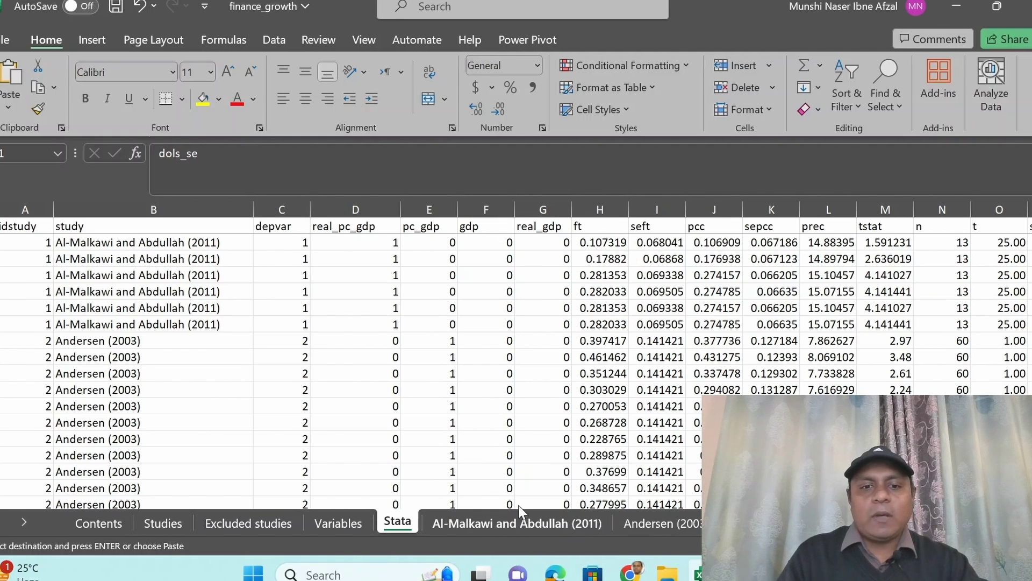
{"action": "scroll", "coordinate": [666, 244], "scroll_direction": "right", "scroll_amount": 2}
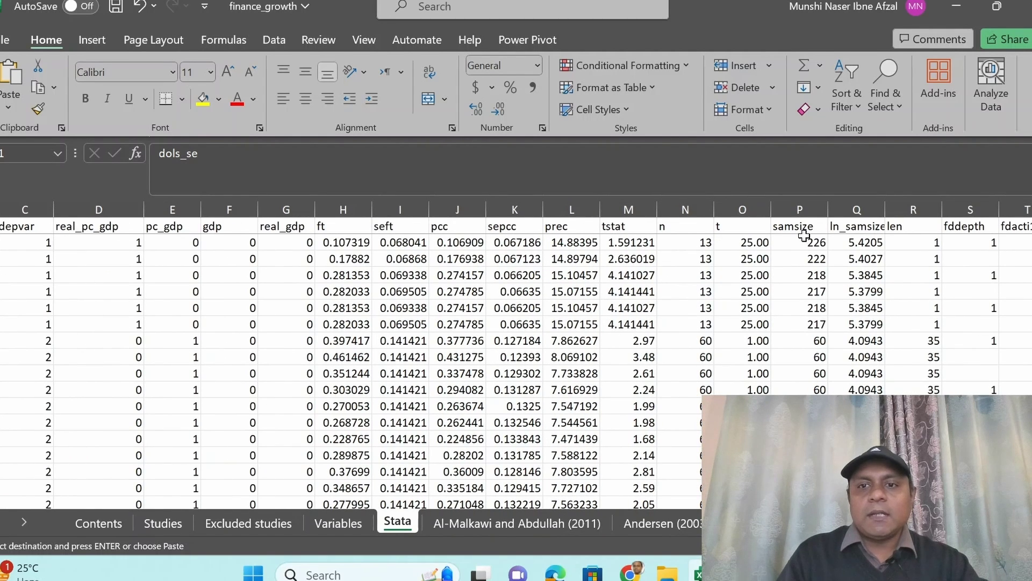
{"action": "scroll", "coordinate": [613, 243], "scroll_direction": "up", "scroll_amount": 1}
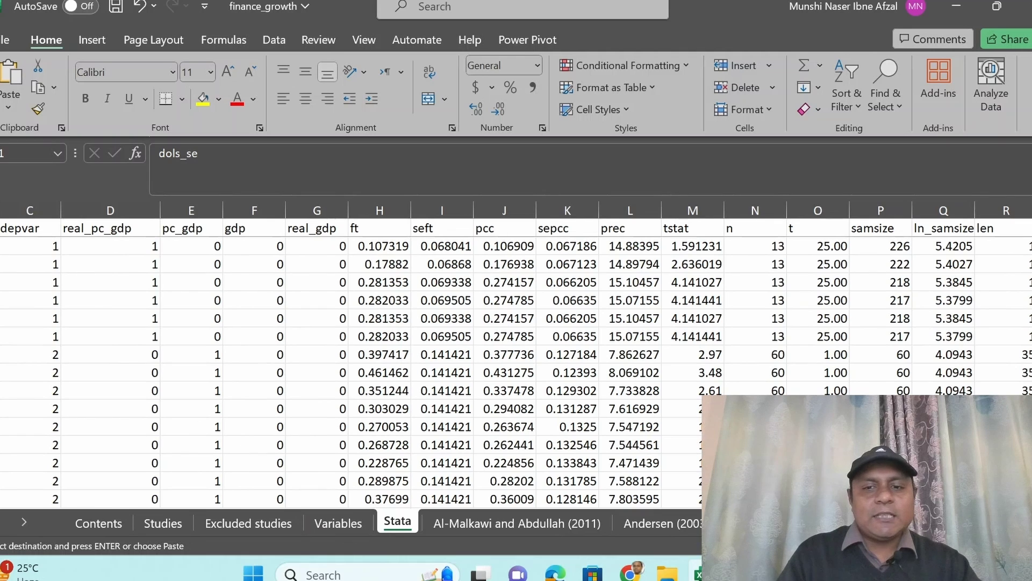
{"action": "scroll", "coordinate": [356, 325], "scroll_direction": "left", "scroll_amount": 3}
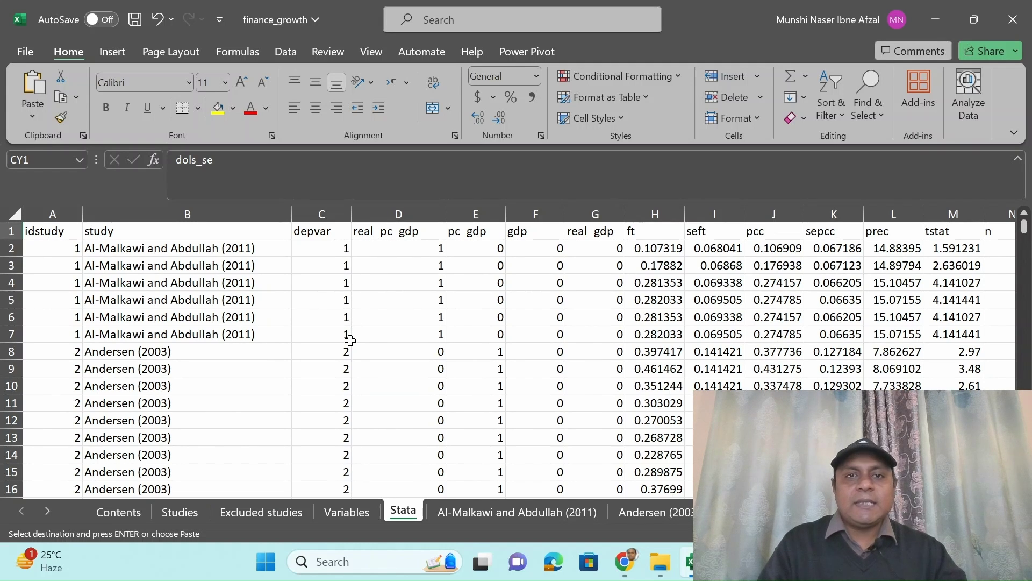
{"action": "scroll", "coordinate": [350, 339], "scroll_direction": "down", "scroll_amount": 2}
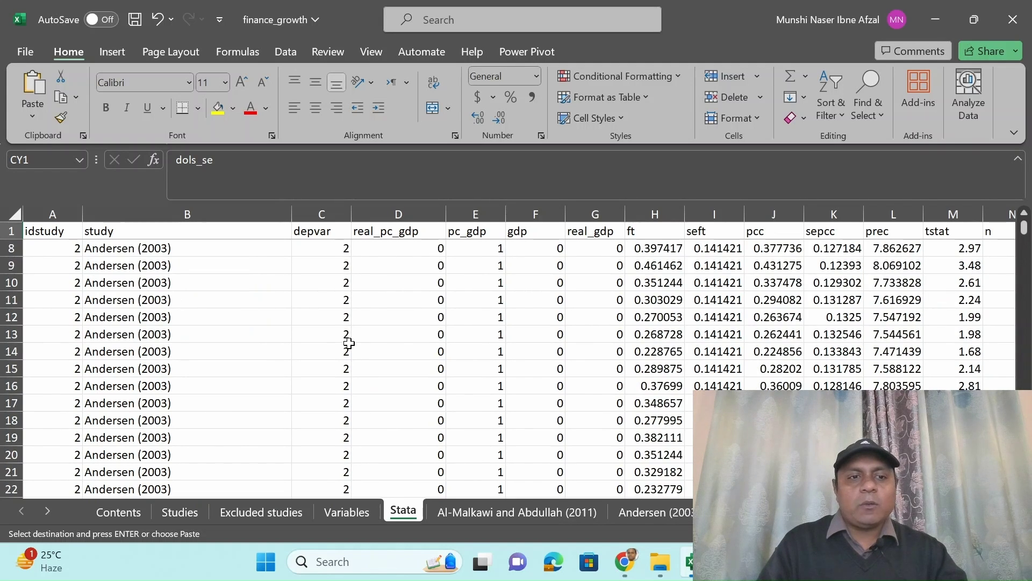
{"action": "scroll", "coordinate": [348, 359], "scroll_direction": "up", "scroll_amount": 2}
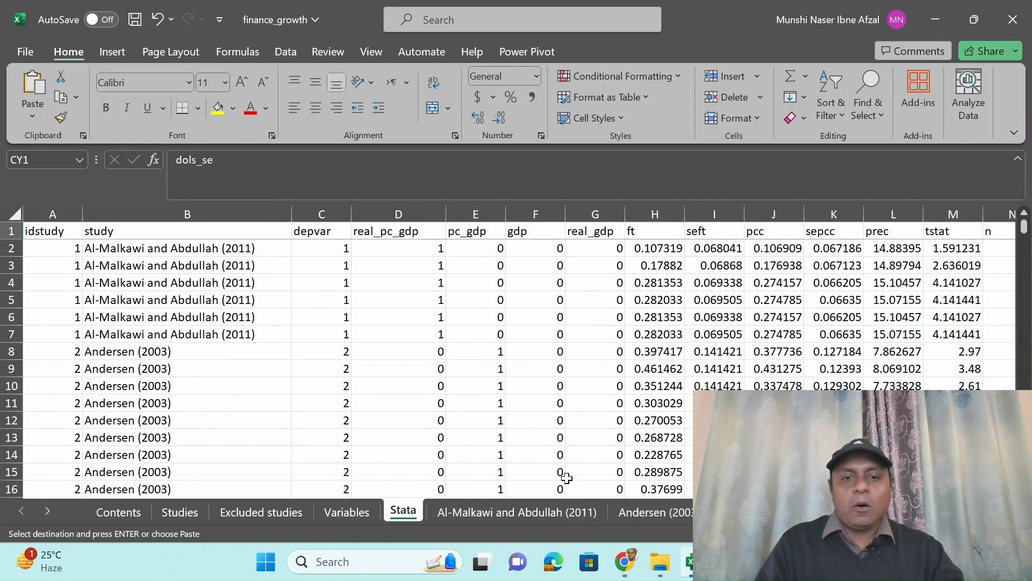
{"action": "scroll", "coordinate": [520, 351], "scroll_direction": "right", "scroll_amount": 2}
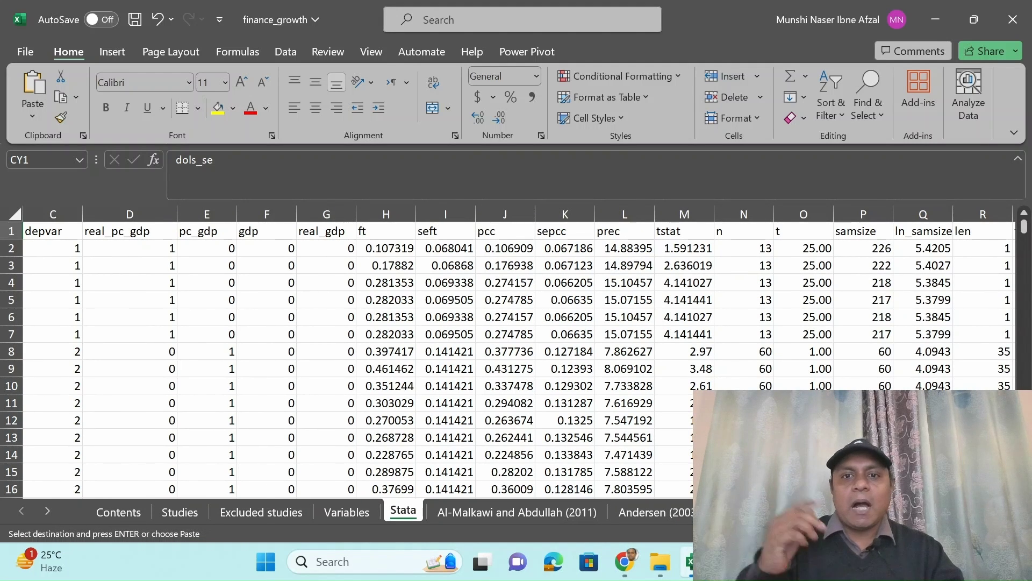
Compare the combined Stata sheet with the separate sheets of the first three studies
{"action": "left_click", "coordinate": [481, 510]}
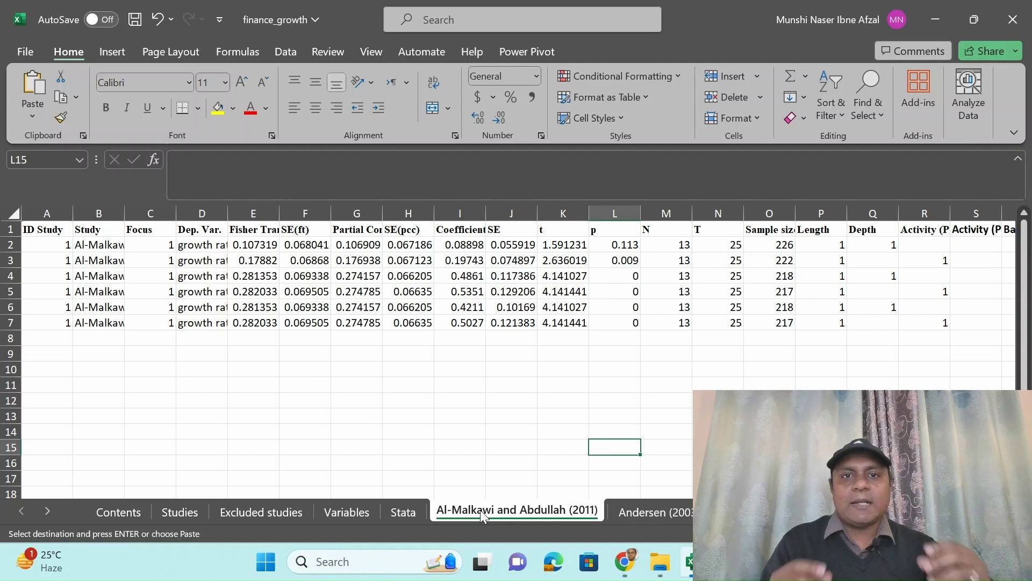
{"action": "left_click", "coordinate": [399, 511]}
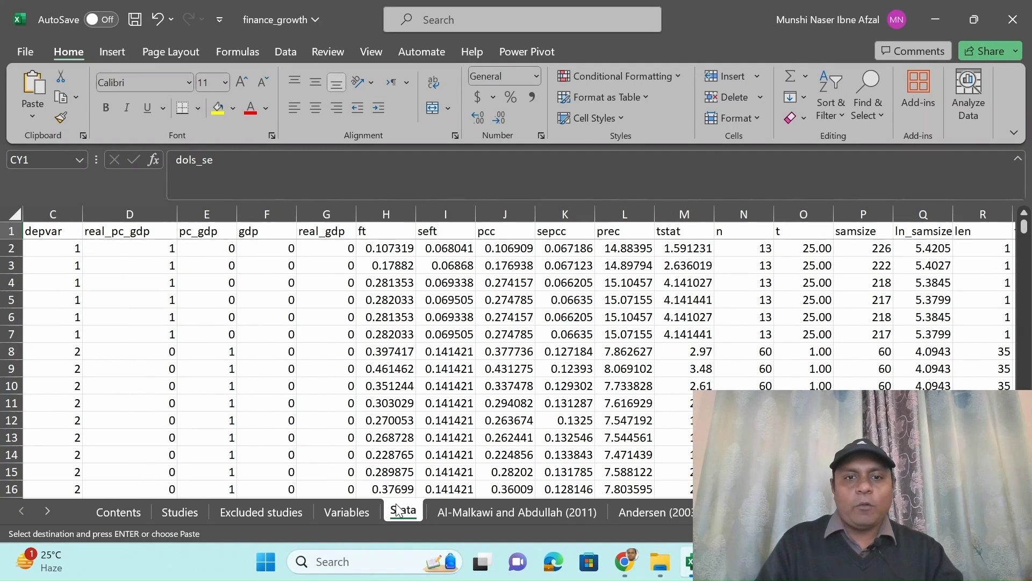
{"action": "left_click", "coordinate": [448, 511]}
{"action": "left_click", "coordinate": [671, 516]}
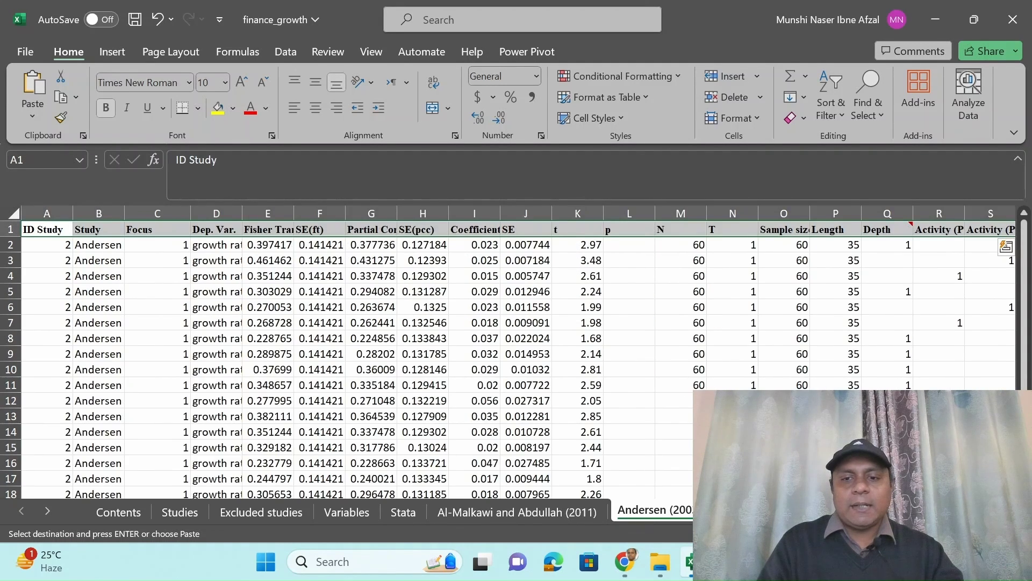
{"action": "key", "text": "ctrl+Page_Down"}
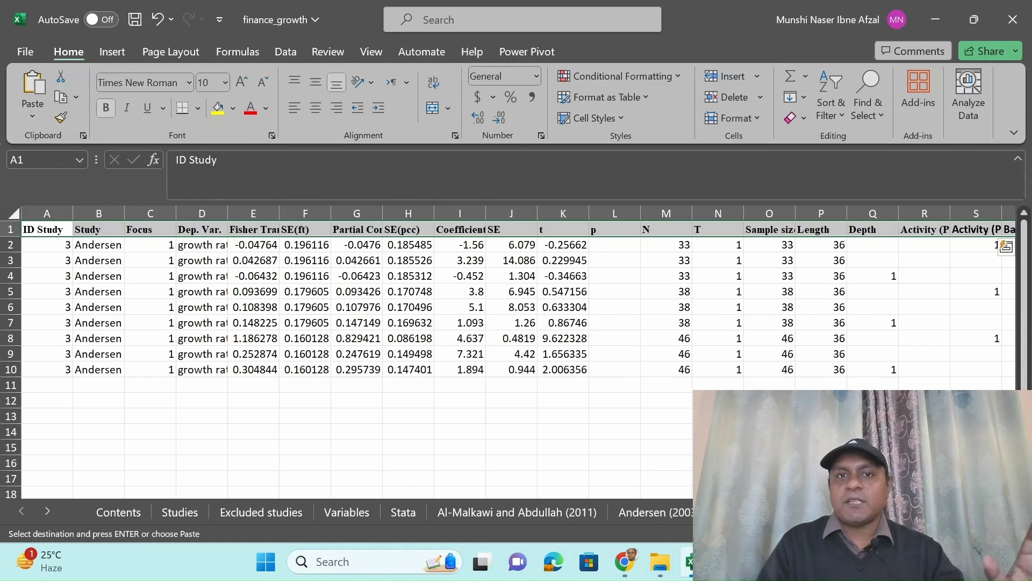
Return to the second study's sheet and review all of its extracted estimates
{"action": "left_click", "coordinate": [660, 523]}
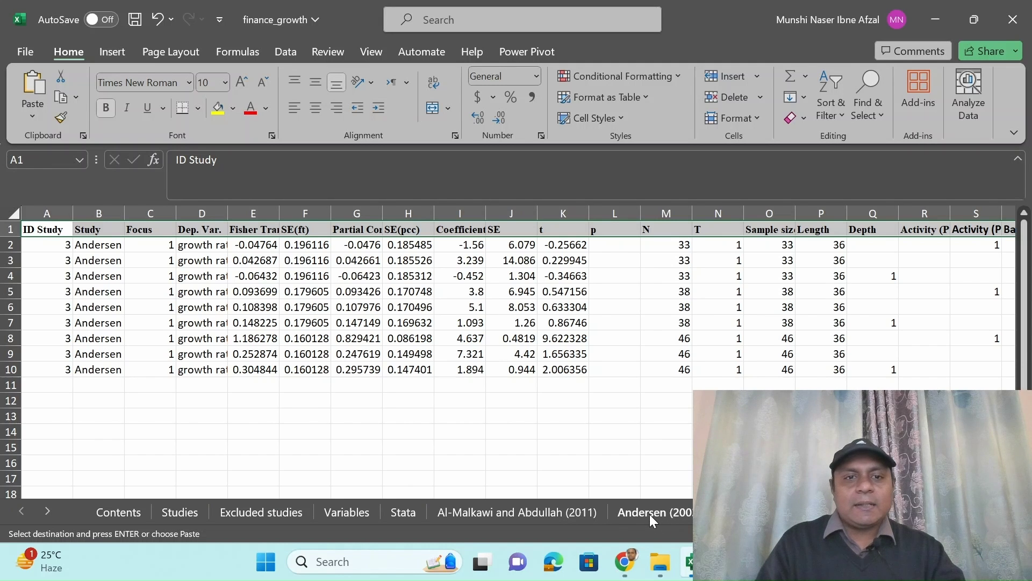
{"action": "left_click", "coordinate": [649, 514]}
{"action": "scroll", "coordinate": [211, 257], "scroll_direction": "down", "scroll_amount": 2}
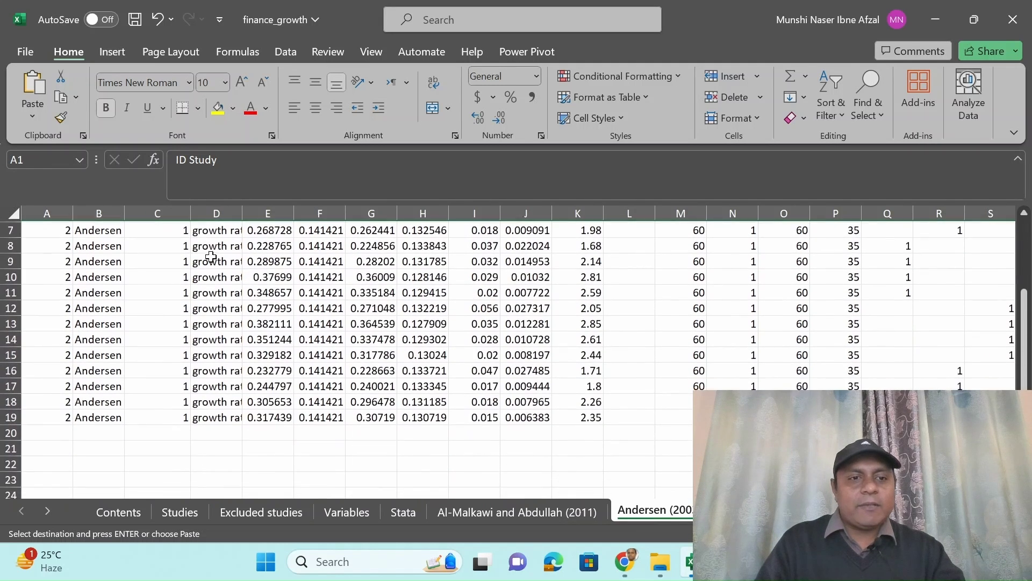
{"action": "scroll", "coordinate": [216, 328], "scroll_direction": "up", "scroll_amount": 2}
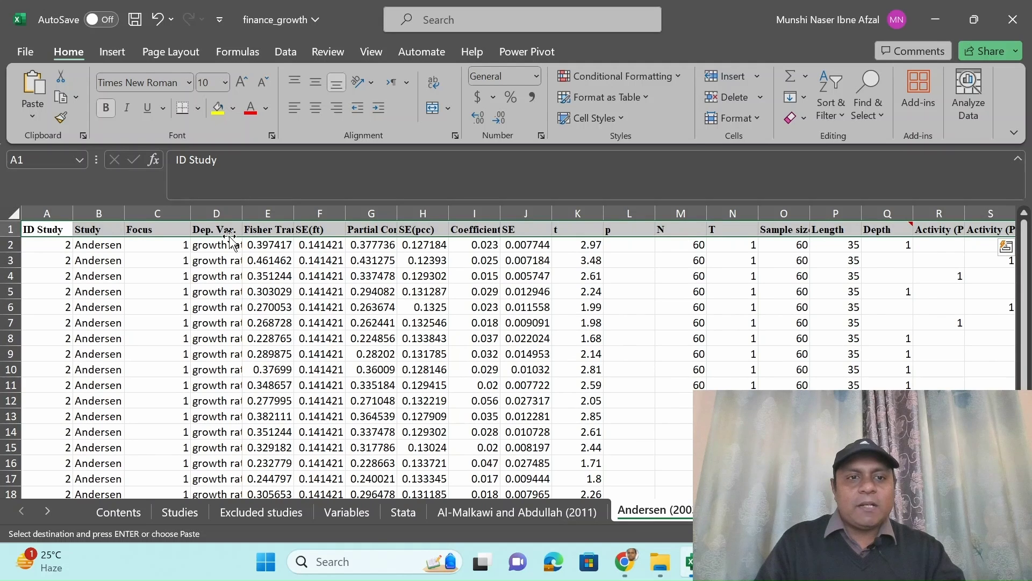
Widen the Dep. Var., Fisher Transform, partial correlation coefficient and SE(pcc) columns on the second study's sheet
{"action": "left_click_drag", "start_coordinate": [242, 213], "coordinate": [397, 209]}
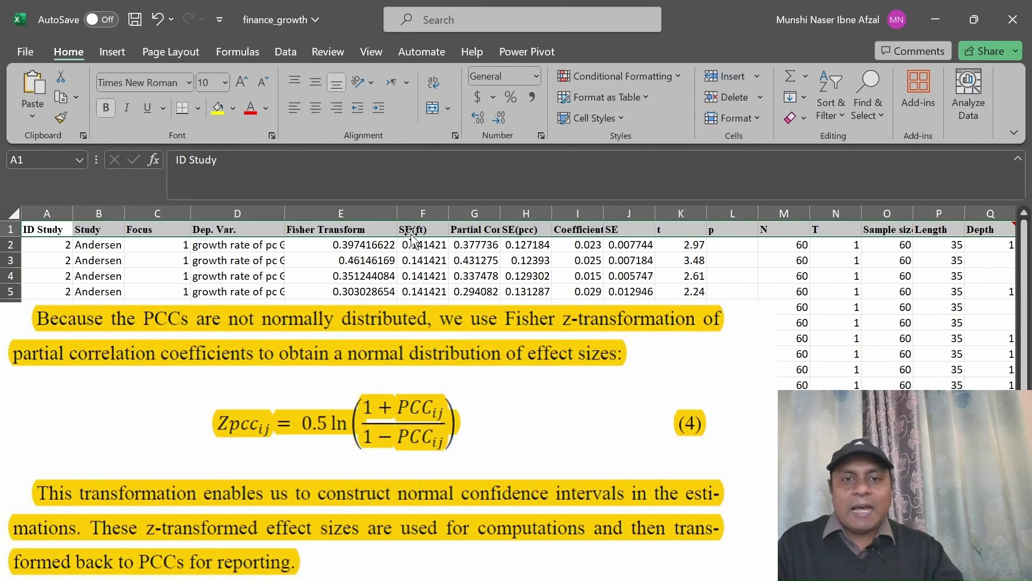
{"action": "left_click_drag", "start_coordinate": [501, 213], "coordinate": [507, 210]}
{"action": "double_click", "coordinate": [506, 211]}
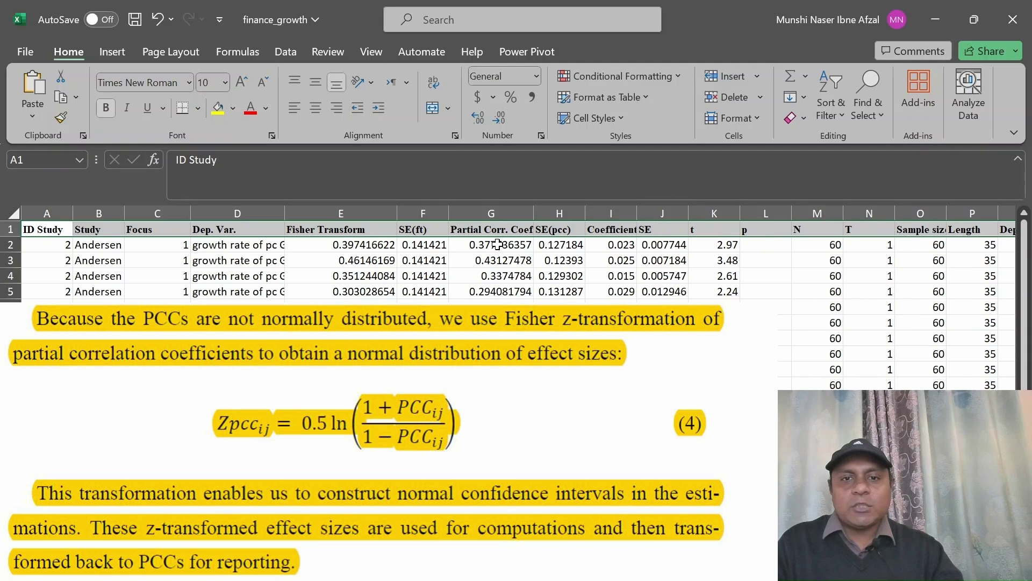
{"action": "double_click", "coordinate": [586, 214]}
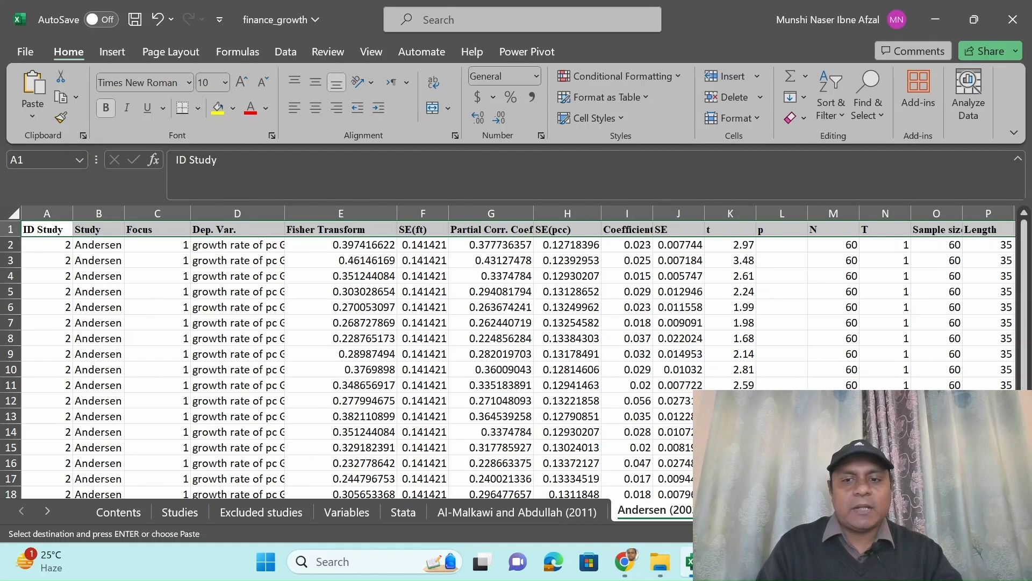
Switch to Chrome and compare the coefficients and t-values in the paper's Table 6.1 with those in the Excel study sheet
{"action": "left_click", "coordinate": [624, 561]}
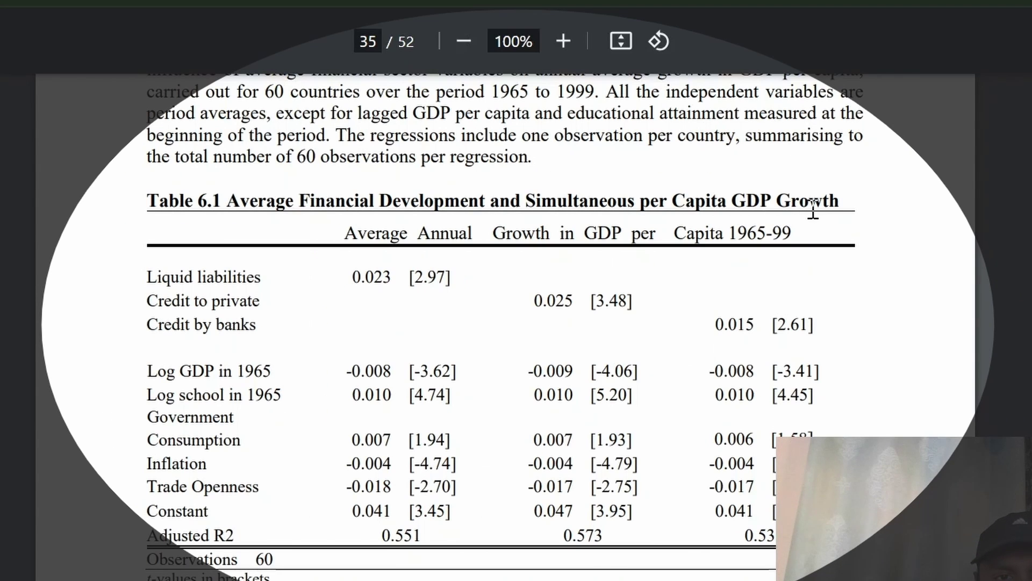
{"action": "scroll", "coordinate": [814, 210], "scroll_direction": "down", "scroll_amount": 1}
{"action": "scroll", "coordinate": [814, 210], "scroll_direction": "down", "scroll_amount": 1}
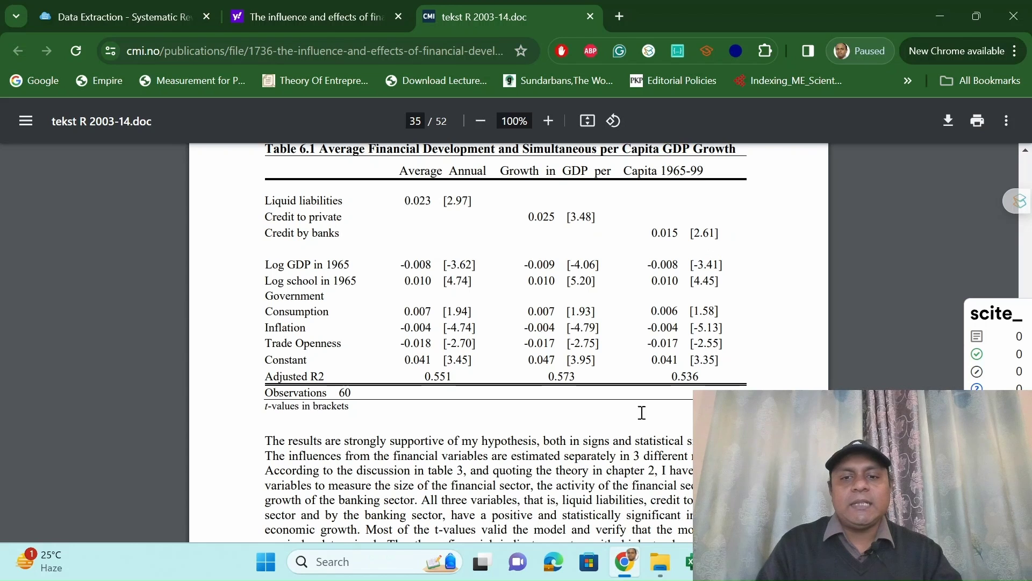
{"action": "left_click", "coordinate": [625, 563]}
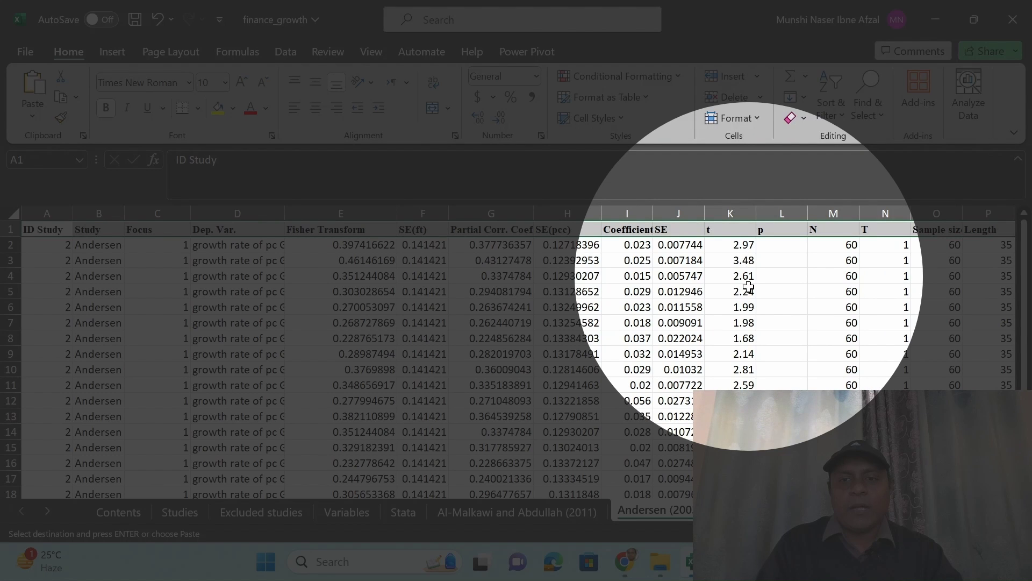
{"action": "left_click", "coordinate": [625, 562]}
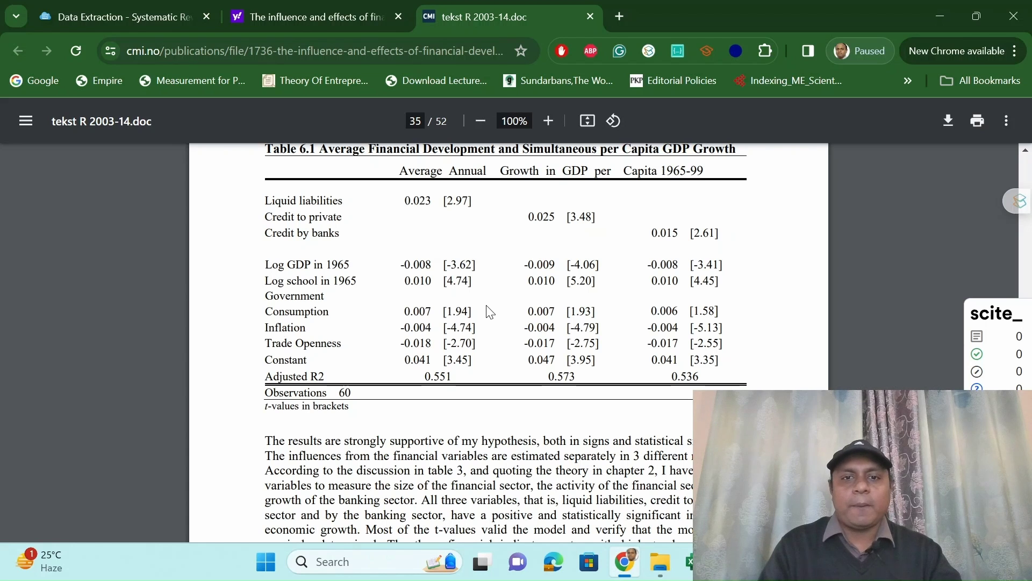
{"action": "left_click", "coordinate": [634, 570]}
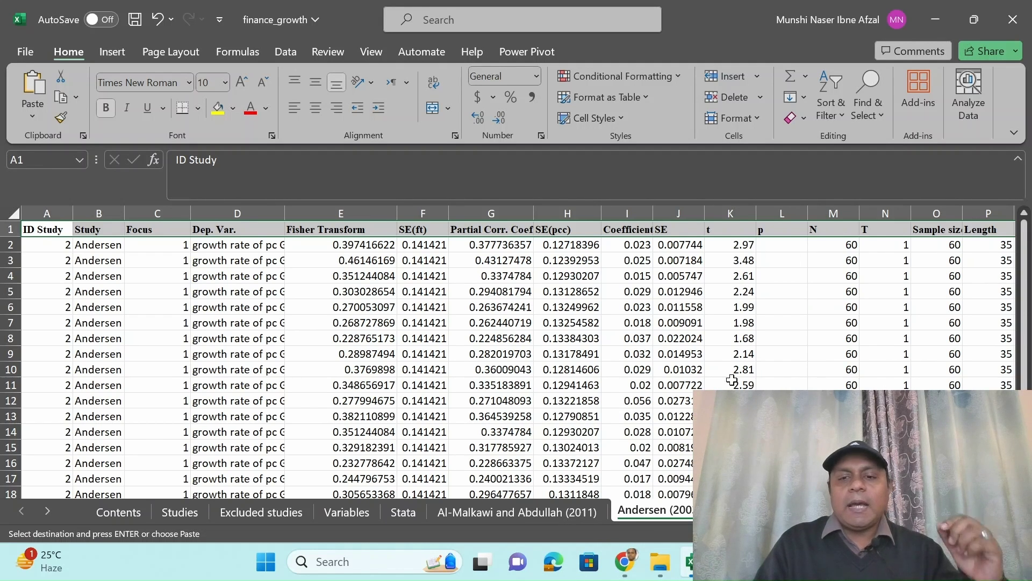
Switch to Chrome, look back through the paper to Table 4.1 Summary Statistics, and compare its observations with the N column in the Excel study sheet
{"action": "left_click", "coordinate": [628, 557]}
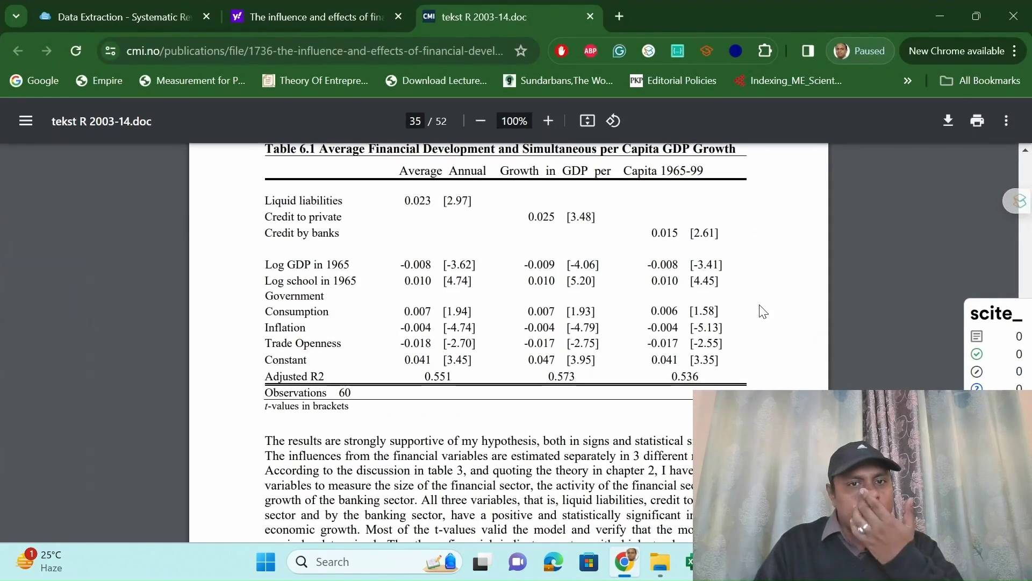
{"action": "scroll", "coordinate": [761, 323], "scroll_direction": "up", "scroll_amount": 10}
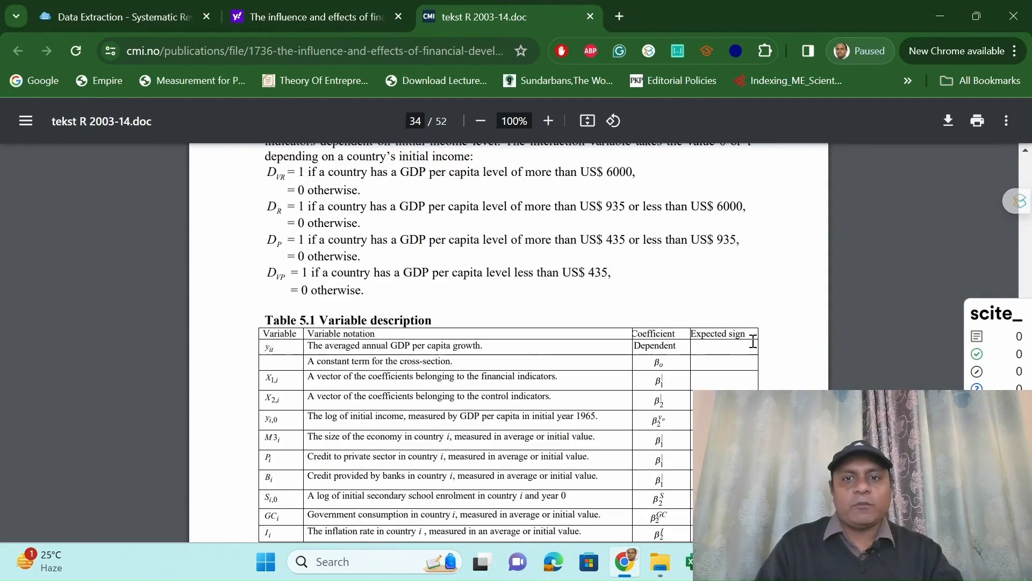
{"action": "scroll", "coordinate": [753, 342], "scroll_direction": "up", "scroll_amount": 15}
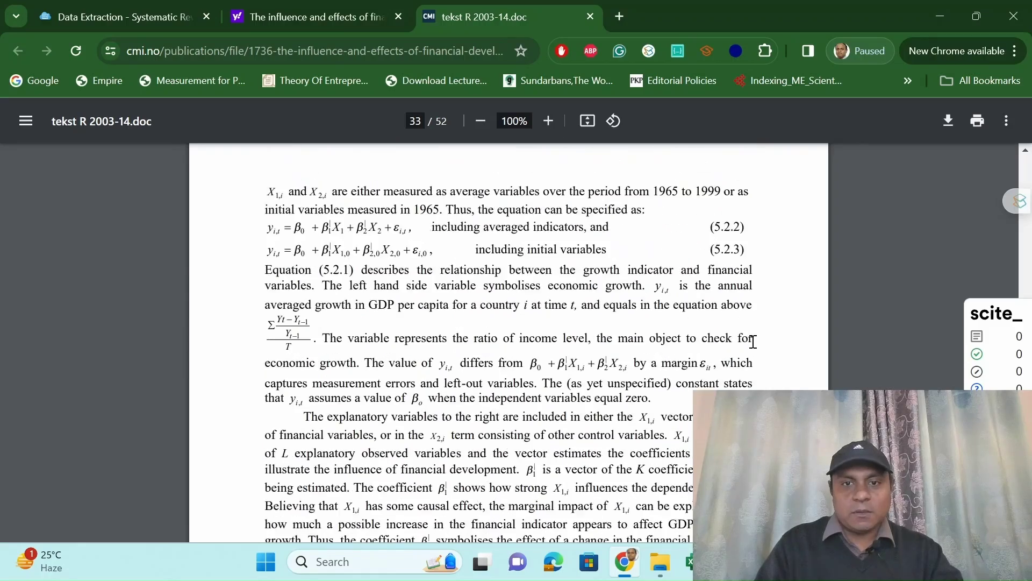
{"action": "scroll", "coordinate": [753, 342], "scroll_direction": "up", "scroll_amount": 20}
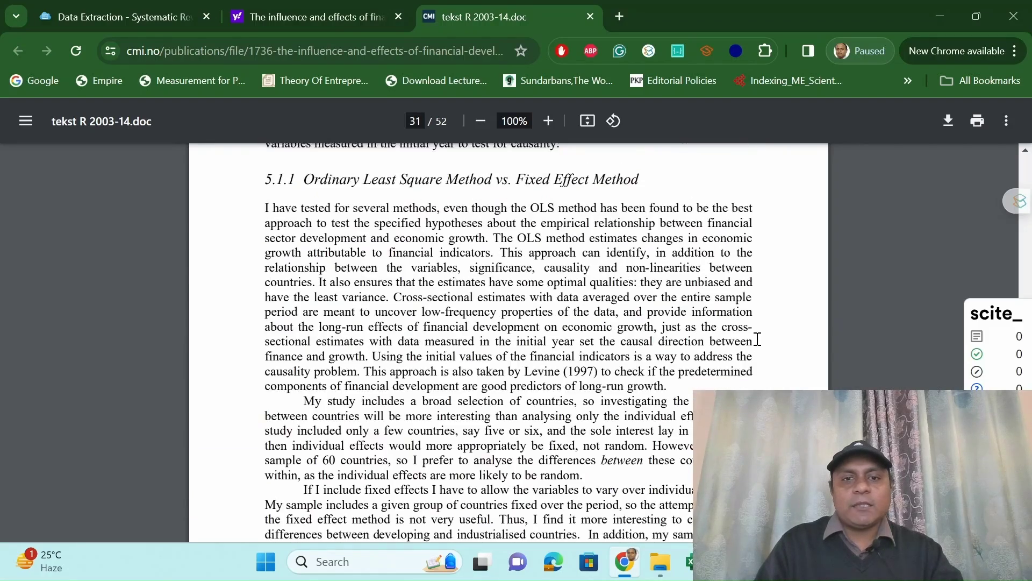
{"action": "scroll", "coordinate": [757, 339], "scroll_direction": "up", "scroll_amount": 20}
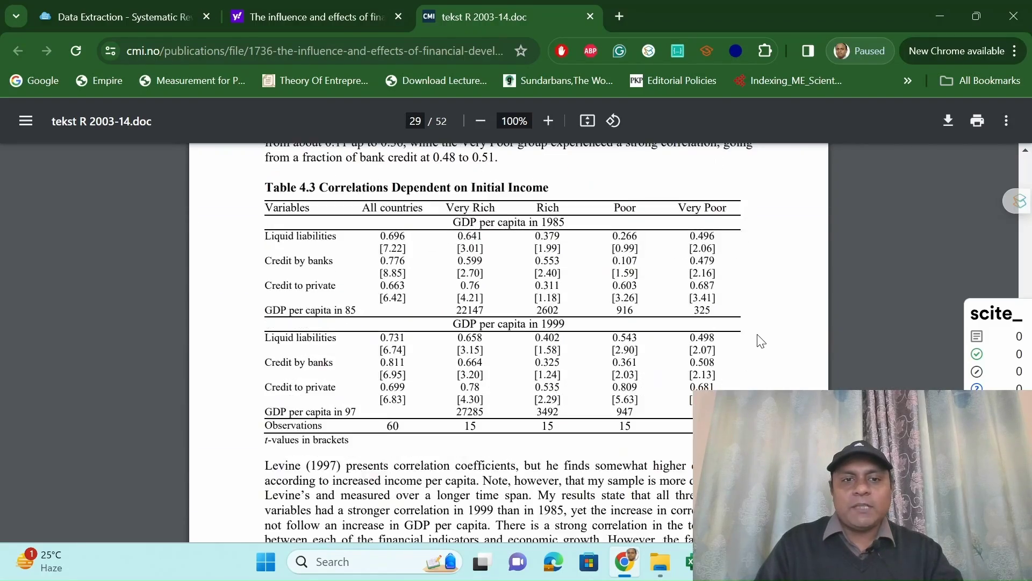
{"action": "scroll", "coordinate": [761, 340], "scroll_direction": "up", "scroll_amount": 8}
{"action": "scroll", "coordinate": [763, 341], "scroll_direction": "down", "scroll_amount": 7}
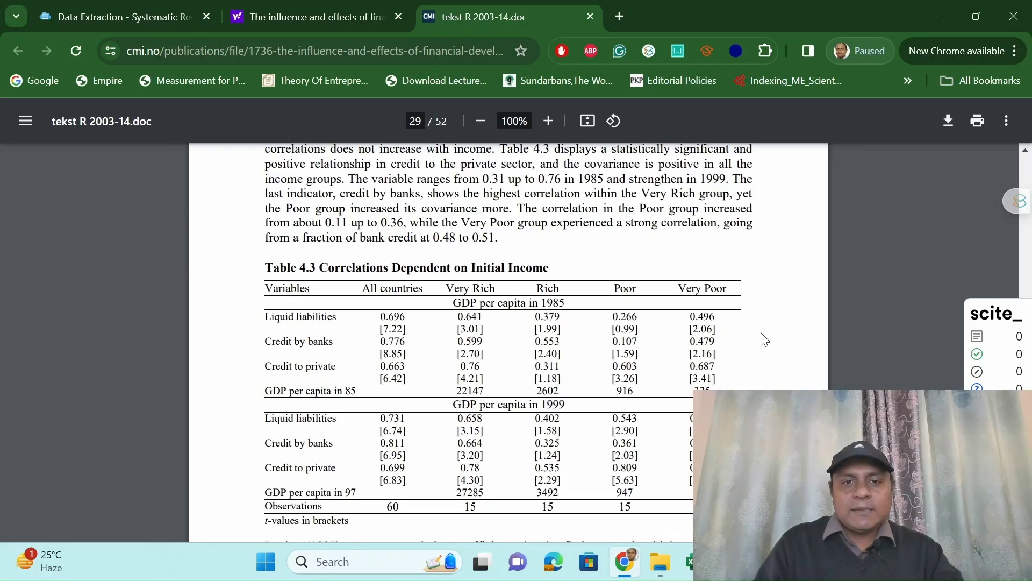
{"action": "scroll", "coordinate": [765, 340], "scroll_direction": "up", "scroll_amount": 18}
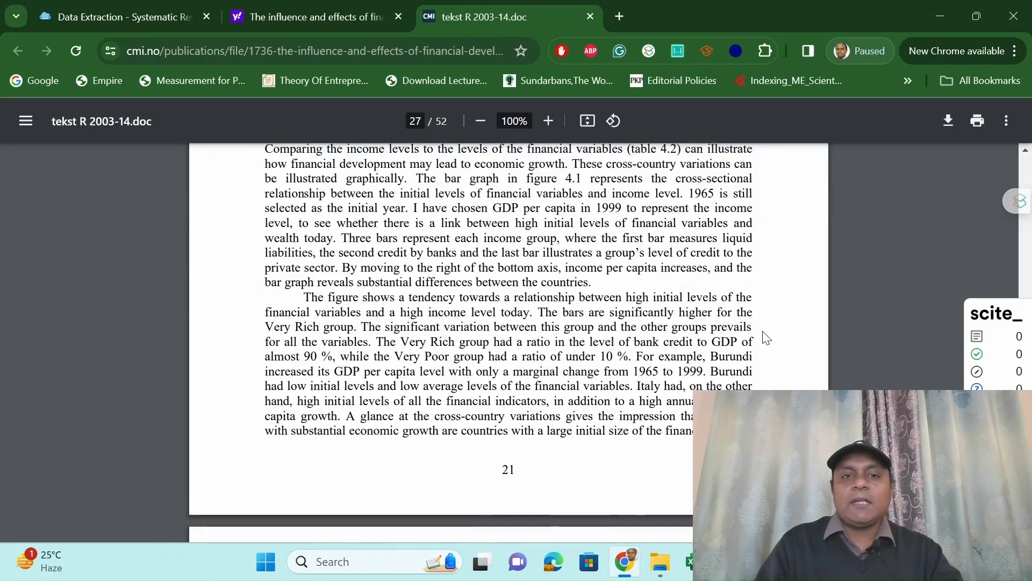
{"action": "scroll", "coordinate": [767, 338], "scroll_direction": "up", "scroll_amount": 15}
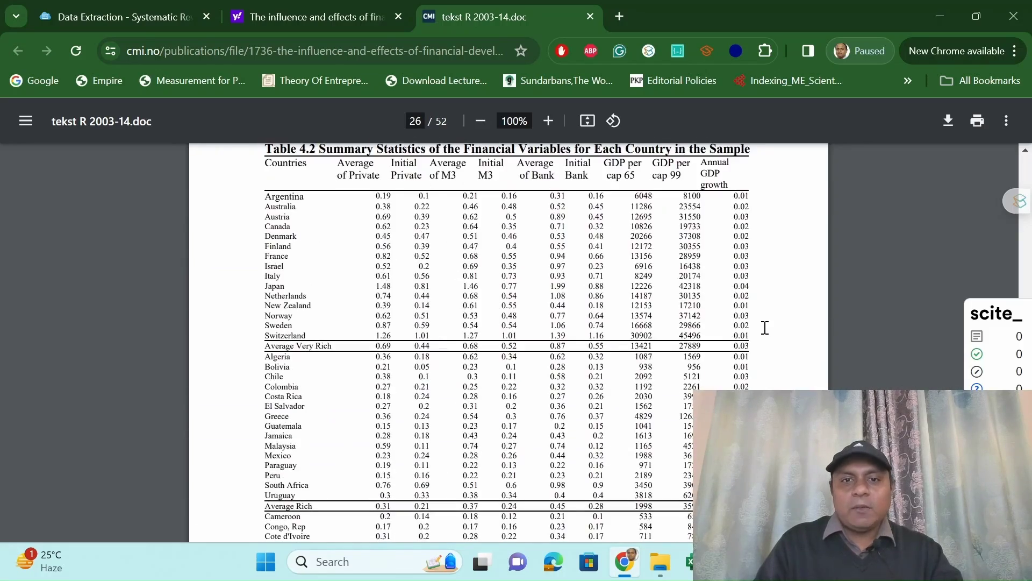
{"action": "scroll", "coordinate": [764, 327], "scroll_direction": "up", "scroll_amount": 15}
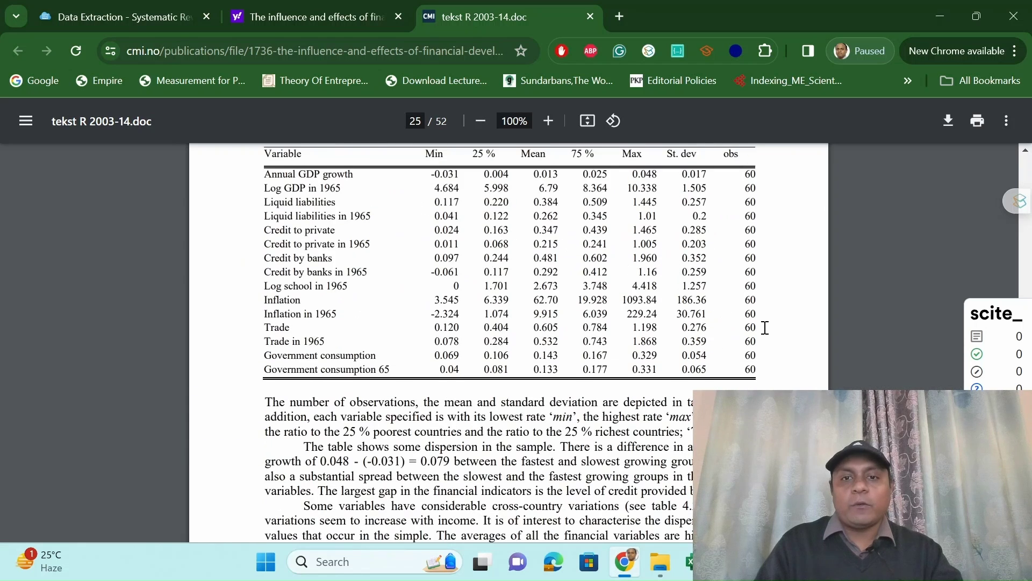
{"action": "scroll", "coordinate": [765, 328], "scroll_direction": "up", "scroll_amount": 3}
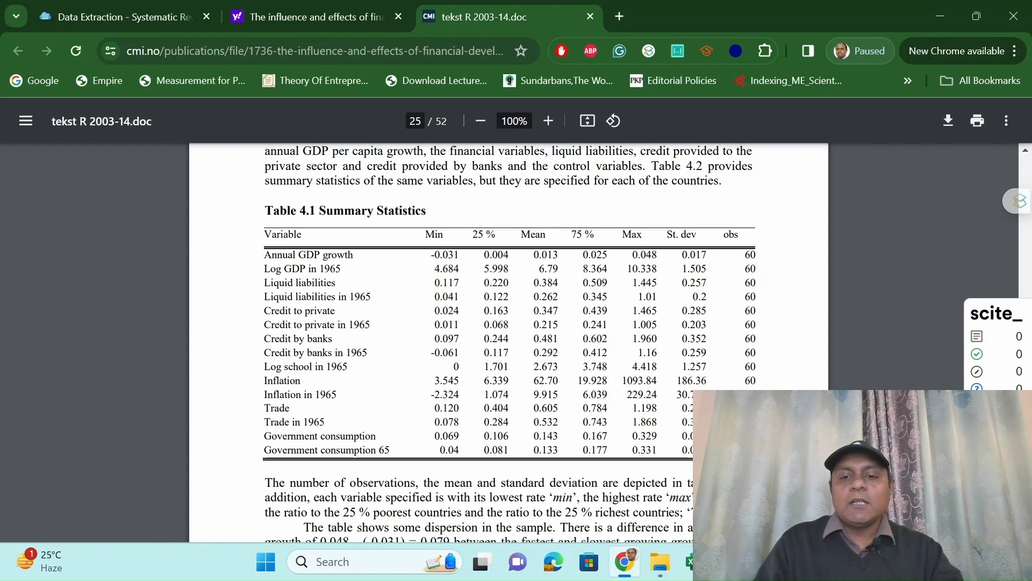
{"action": "left_click", "coordinate": [689, 565]}
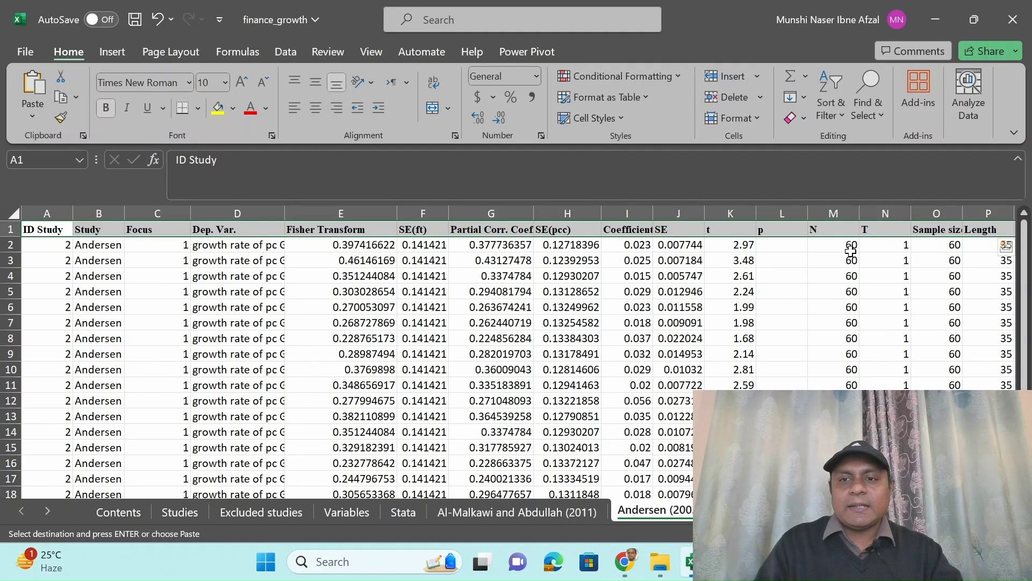